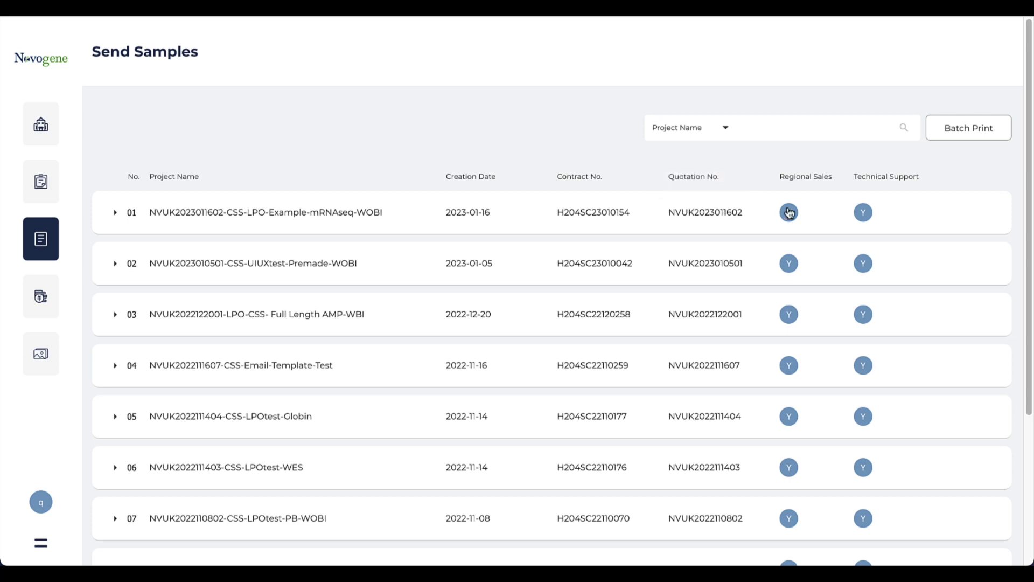
# - Expand project row 01 to reveal its three Human mRNA Sequencing (WOBI) batches
pyautogui.moveTo(859, 219)
pyautogui.click(225, 210)
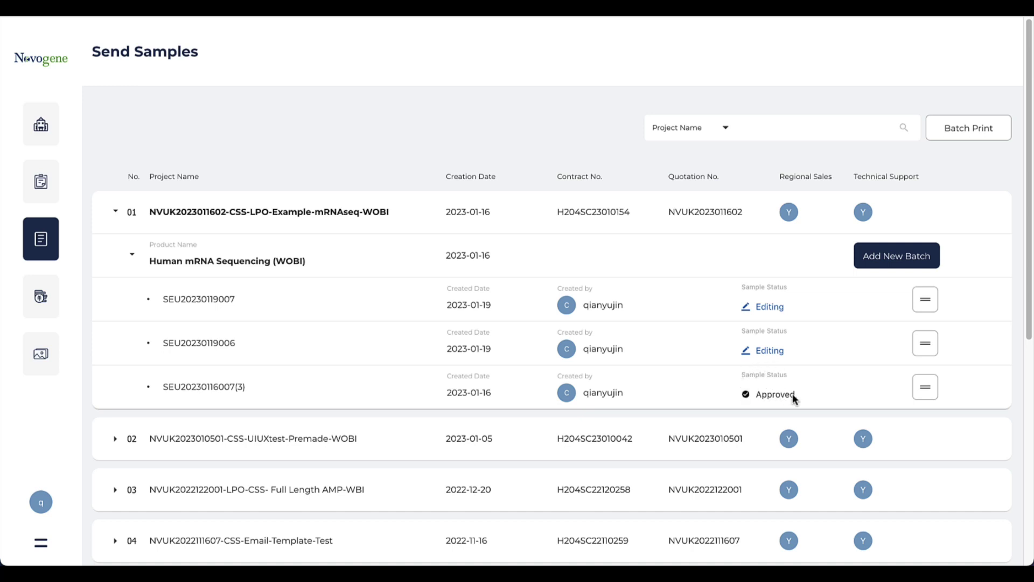
# - Add a new batch, read through the Start a New Batch guidelines and accept them
pyautogui.click(892, 258)
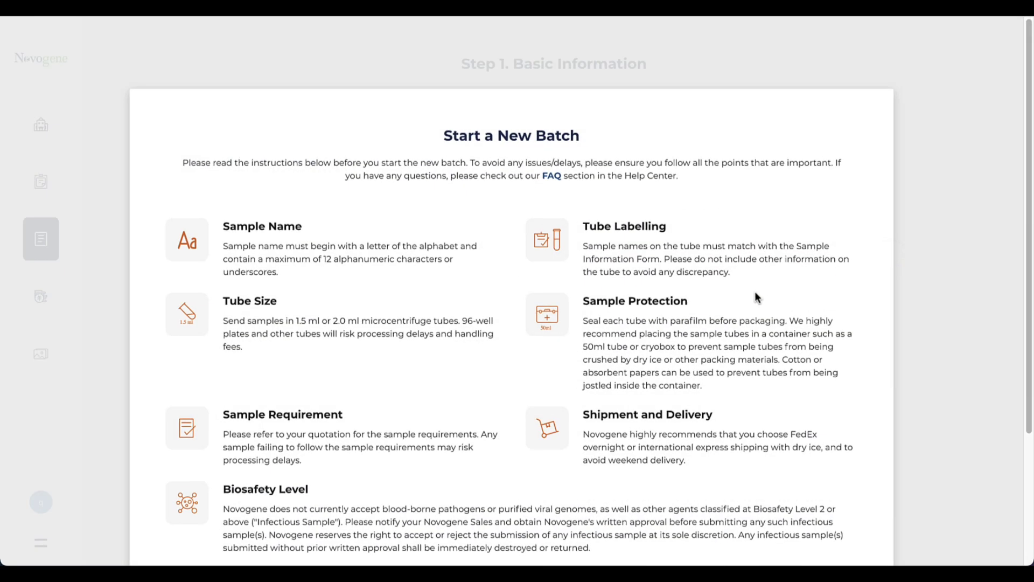
pyautogui.scroll(-1, 756, 298)
pyautogui.scroll(-2, 757, 298)
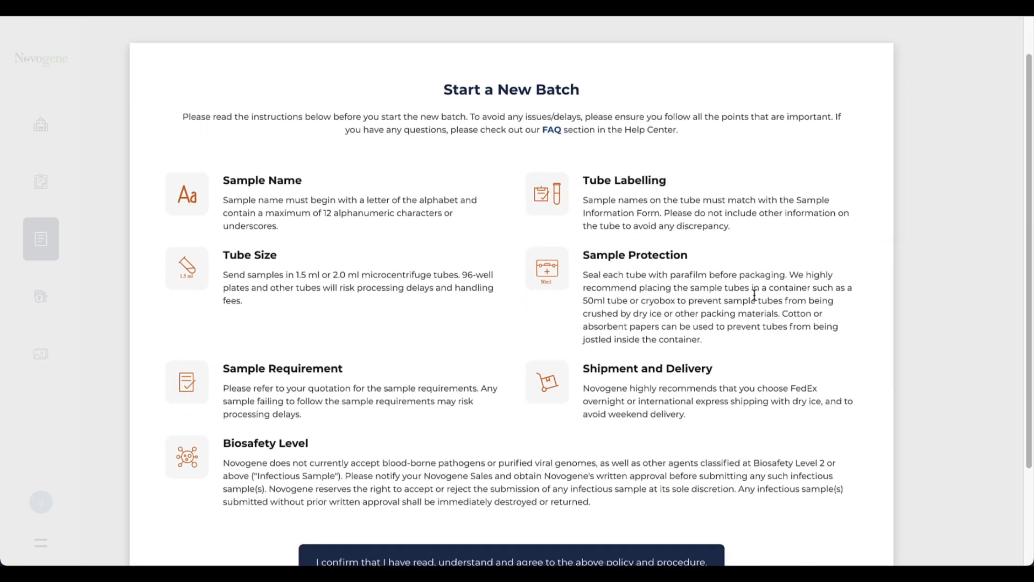
pyautogui.scroll(-1, 756, 298)
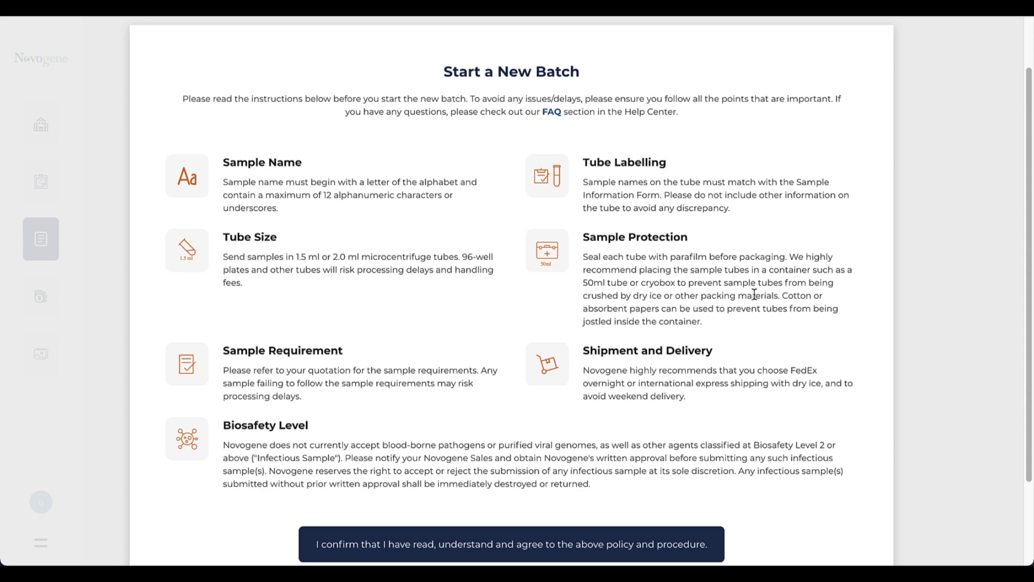
pyautogui.click(479, 543)
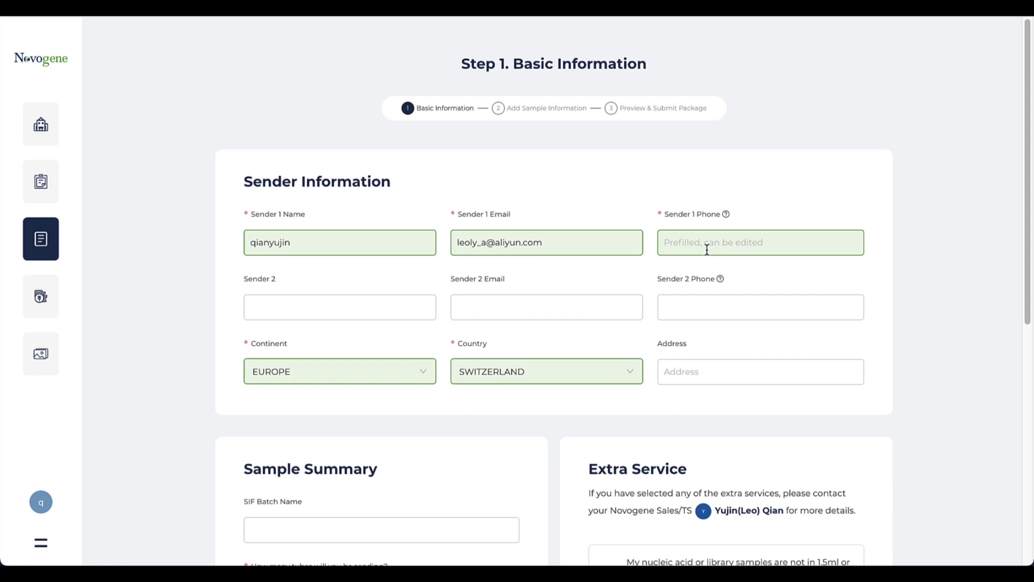
# - Fill in Sender 1 Phone and leave Country set to SWITZERLAND
pyautogui.click(708, 249)
pyautogui.write('+')
pyautogui.scroll(-1, 710, 248)
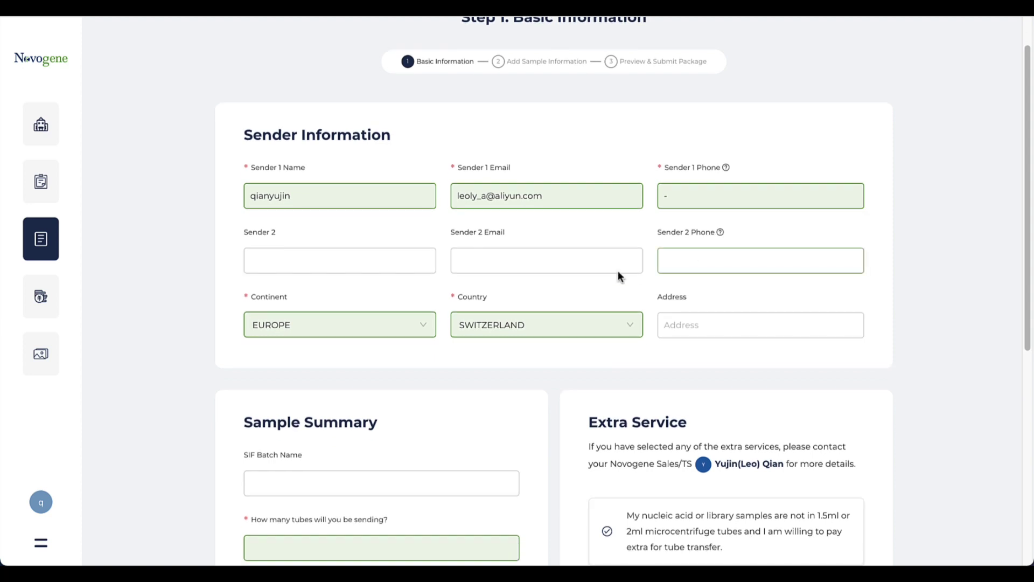
pyautogui.click(484, 322)
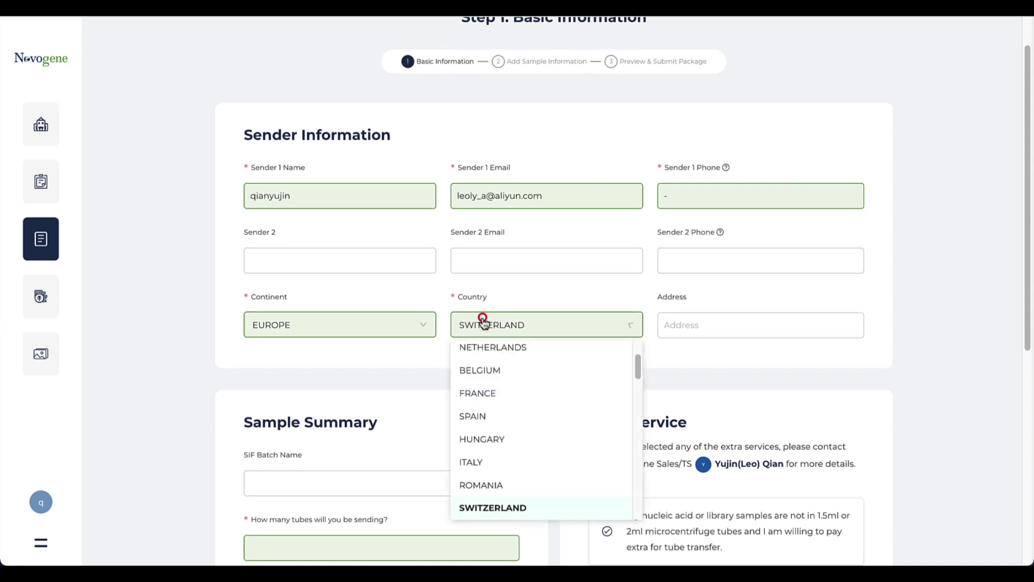
pyautogui.click(484, 322)
pyautogui.scroll(-2, 484, 322)
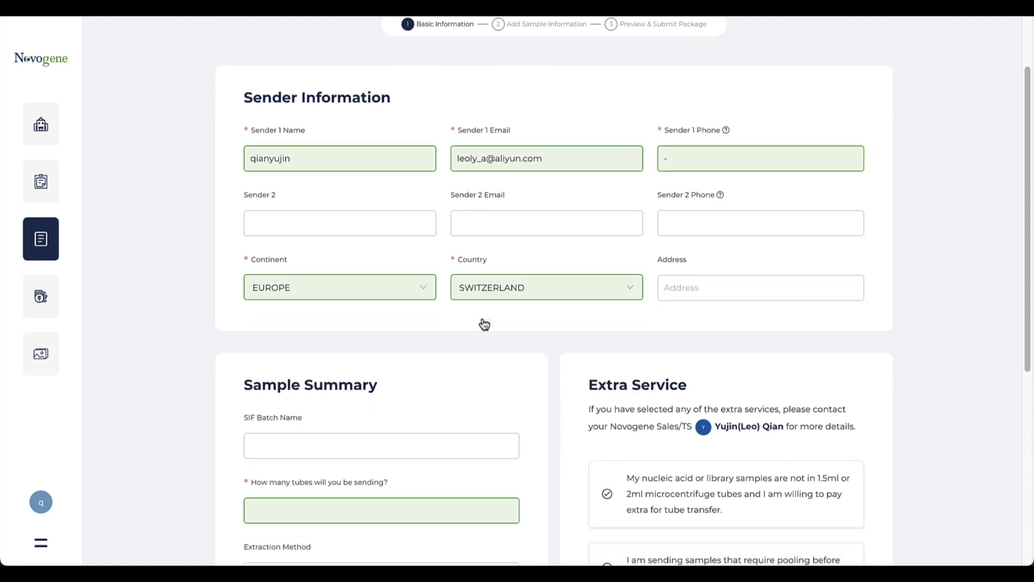
# - Enter 10 as the number of tubes
pyautogui.scroll(-2, 482, 321)
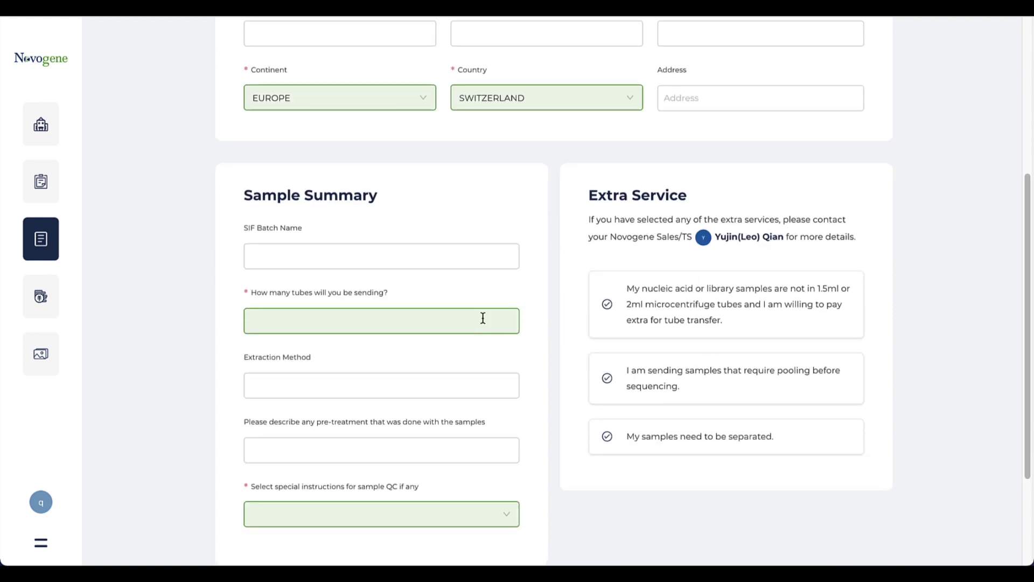
pyautogui.scroll(-1, 482, 318)
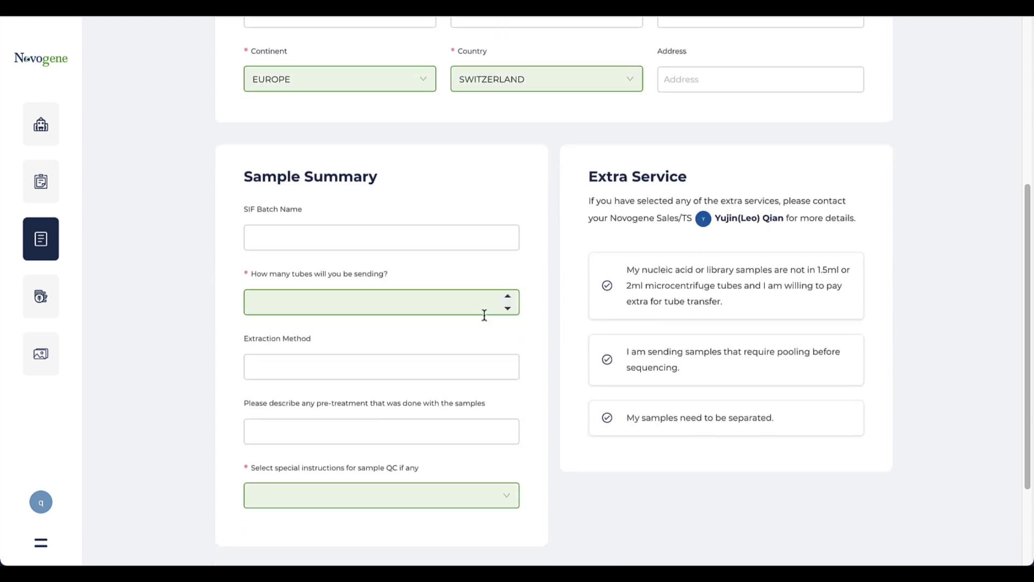
pyautogui.click(484, 316)
pyautogui.write('10')
# - Set special QC instructions to None and save Step 1 Basic Information
pyautogui.click(470, 489)
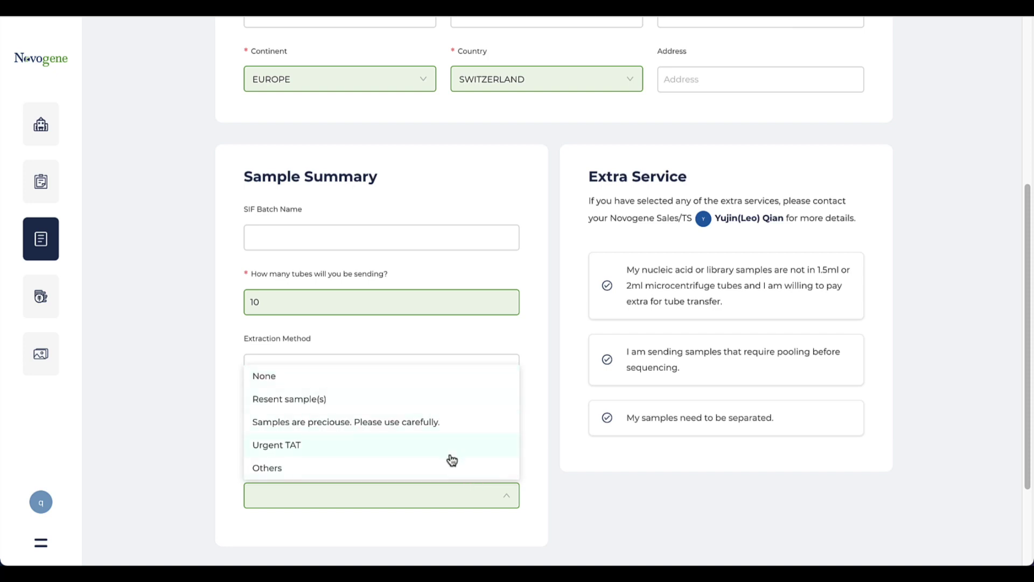
pyautogui.click(450, 463)
pyautogui.scroll(-2, 450, 462)
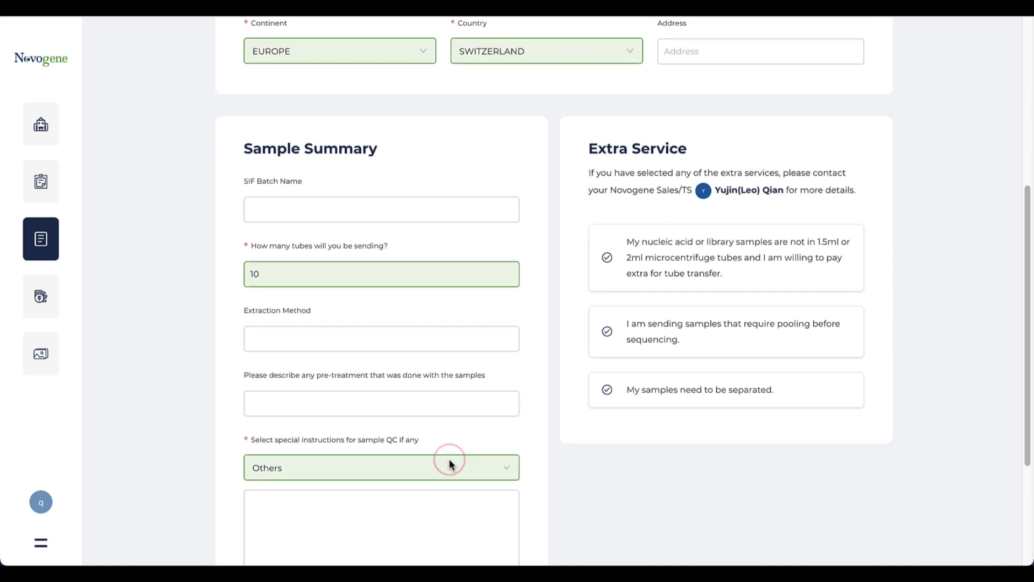
pyautogui.click(458, 444)
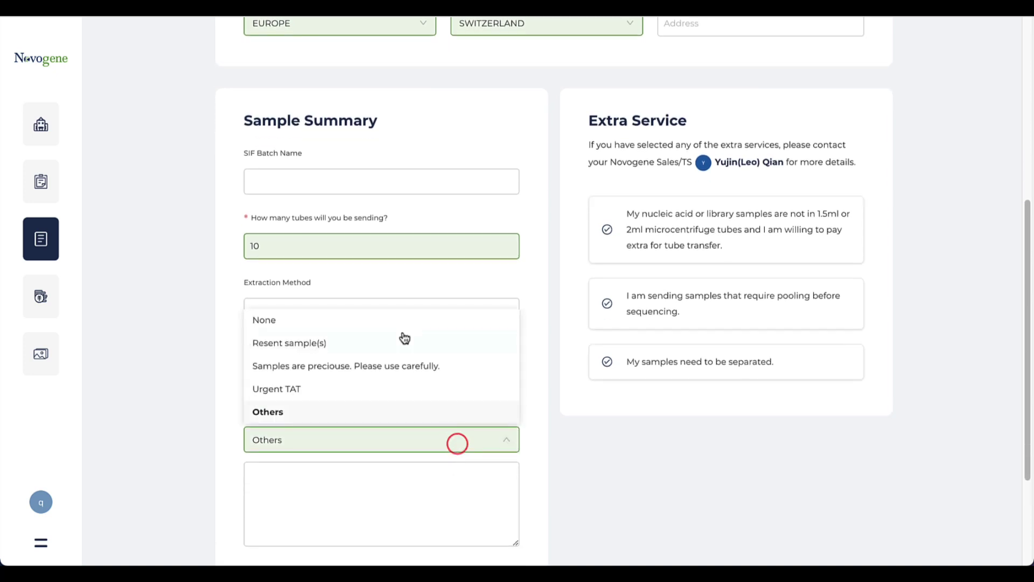
pyautogui.click(401, 320)
pyautogui.click(643, 528)
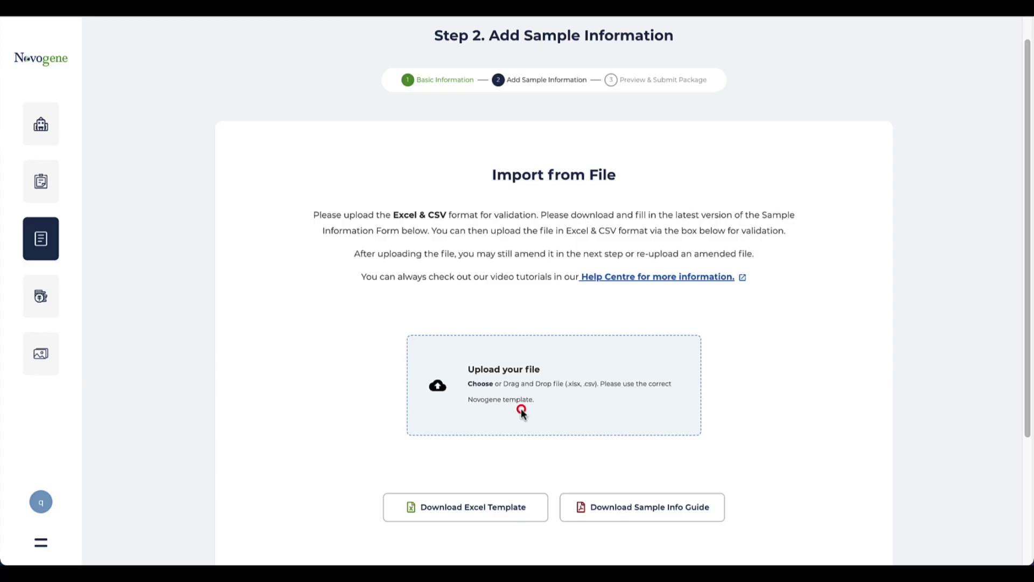
# - Upload SIFTNA (38).xlsx from the CSSSIF folder and process it into sample rows
pyautogui.click(521, 408)
pyautogui.click(479, 380)
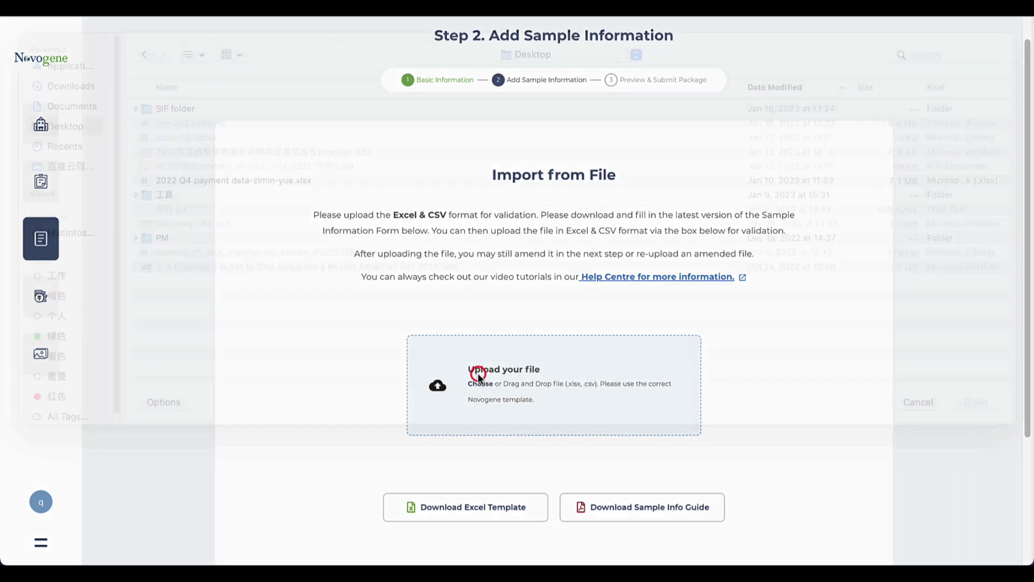
pyautogui.doubleClick(191, 132)
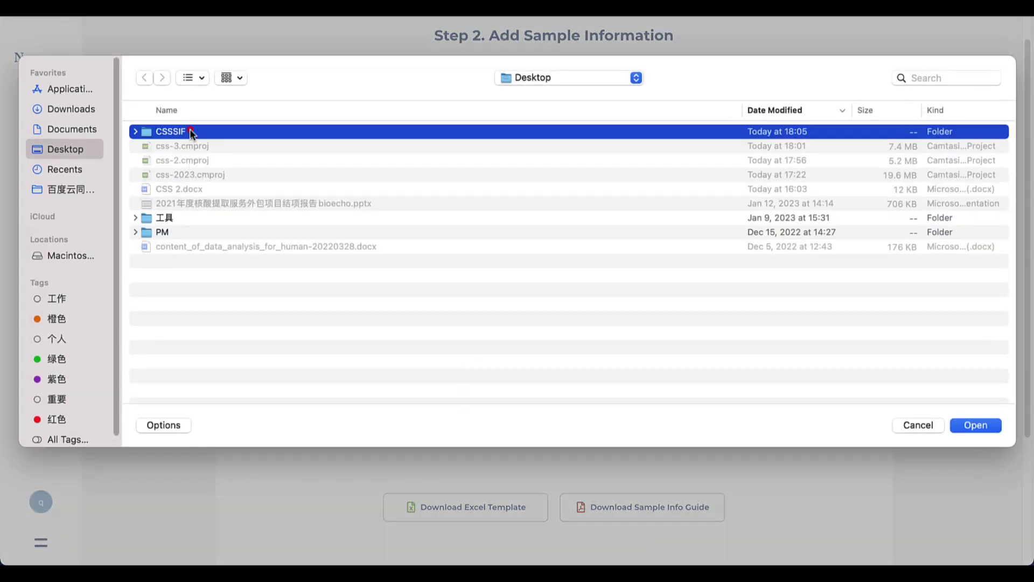
pyautogui.click(192, 132)
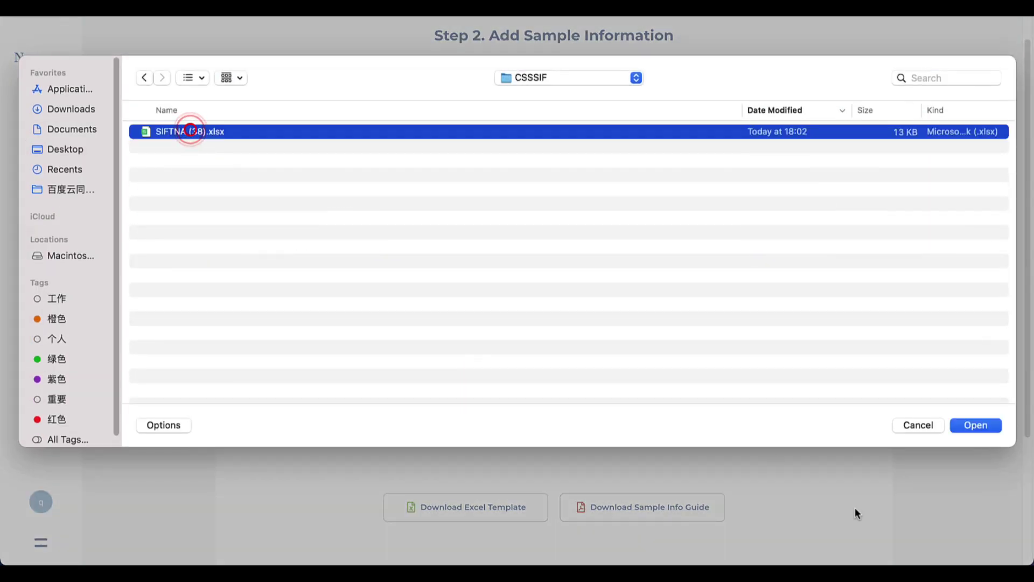
pyautogui.click(970, 427)
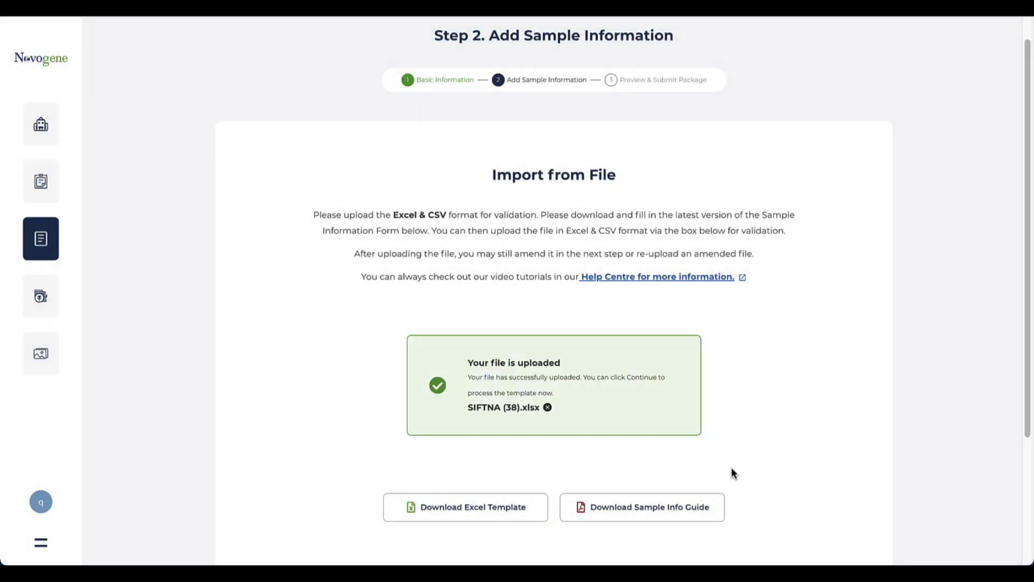
pyautogui.scroll(-3, 725, 469)
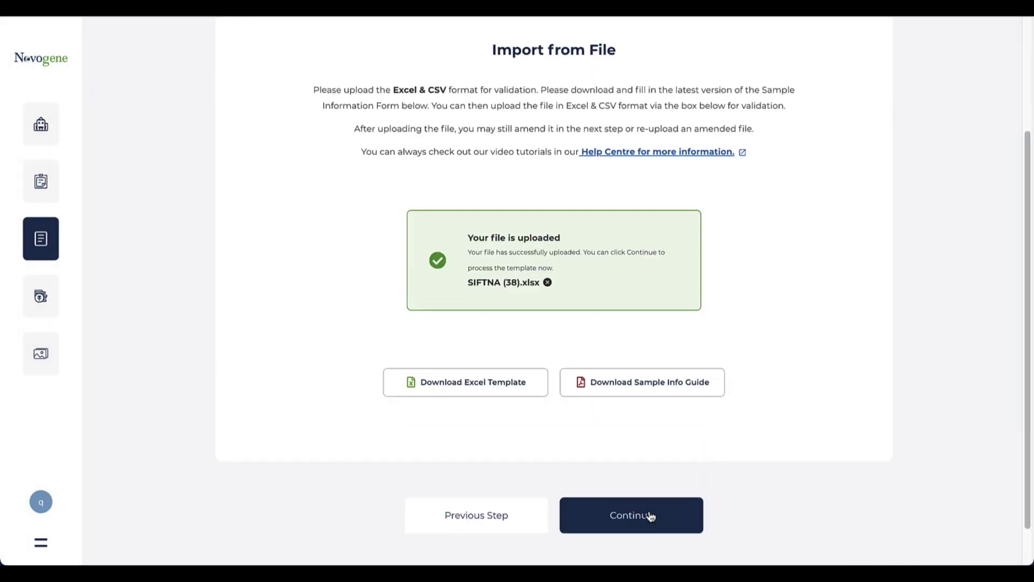
pyautogui.click(649, 517)
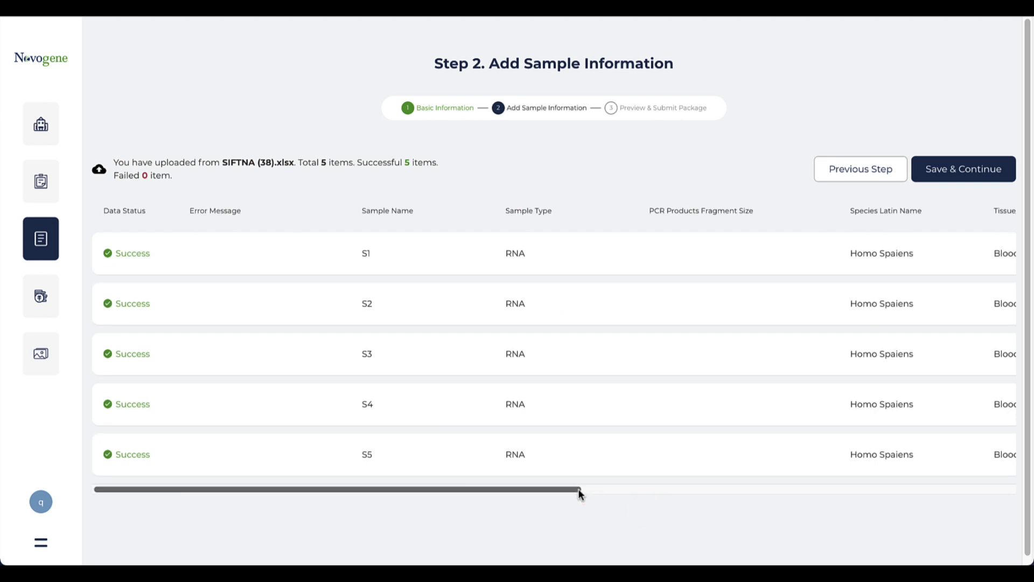
# - Apply Human/Animal, total RNA and Dissolved in RNase-free water/ DEPC to all five samples
pyautogui.click(931, 161)
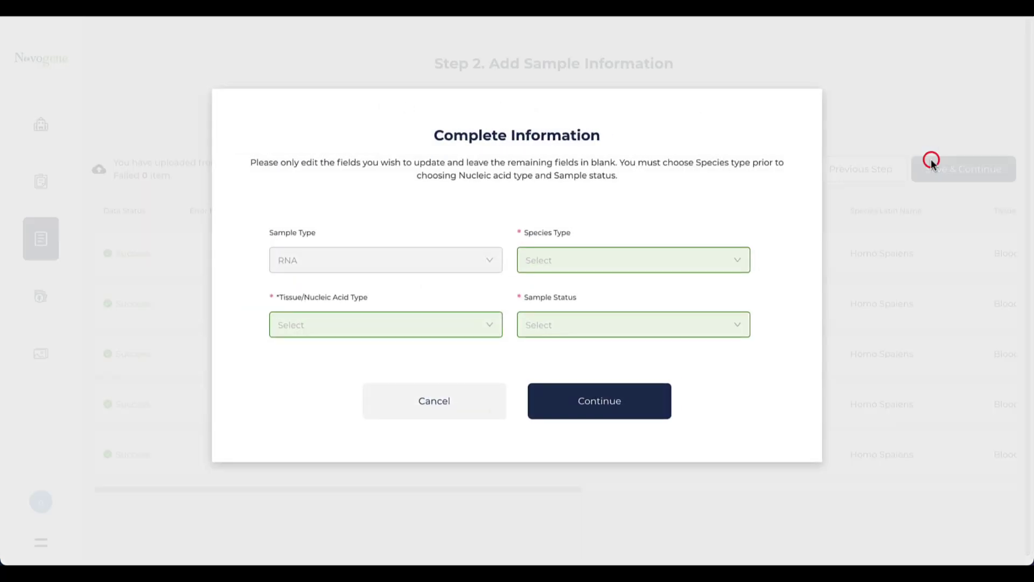
pyautogui.click(689, 259)
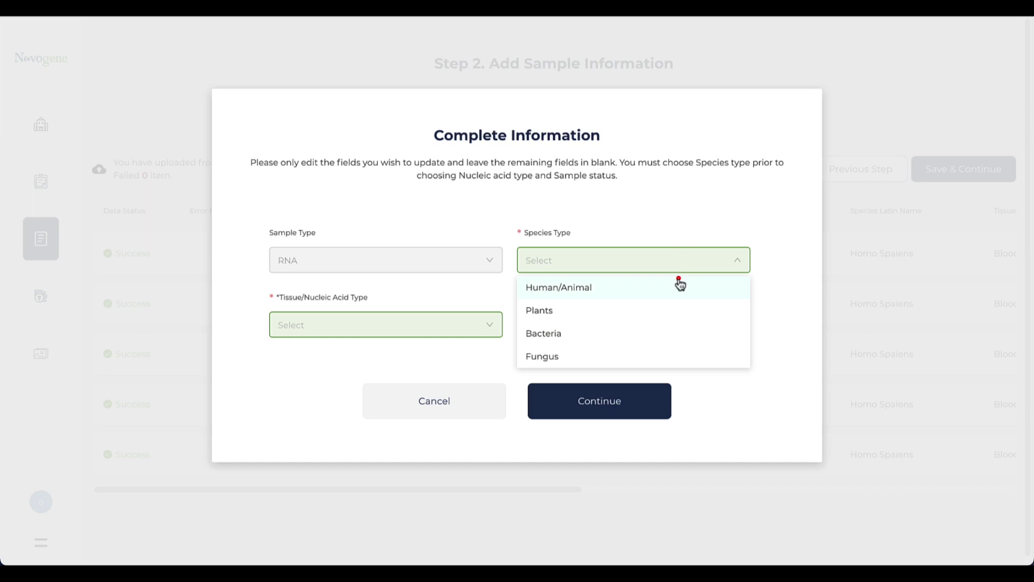
pyautogui.click(680, 285)
pyautogui.click(393, 314)
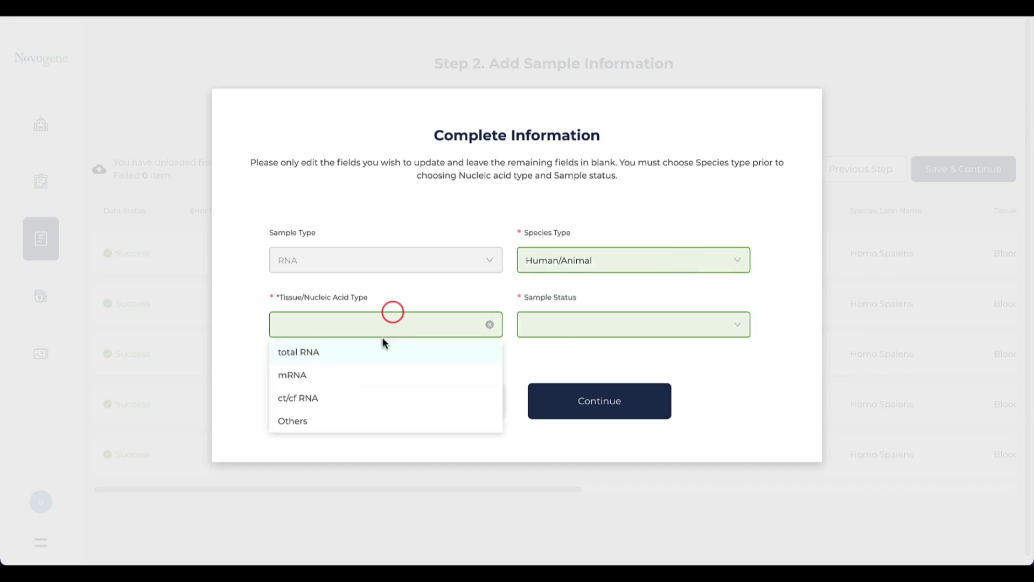
pyautogui.click(384, 344)
pyautogui.click(596, 336)
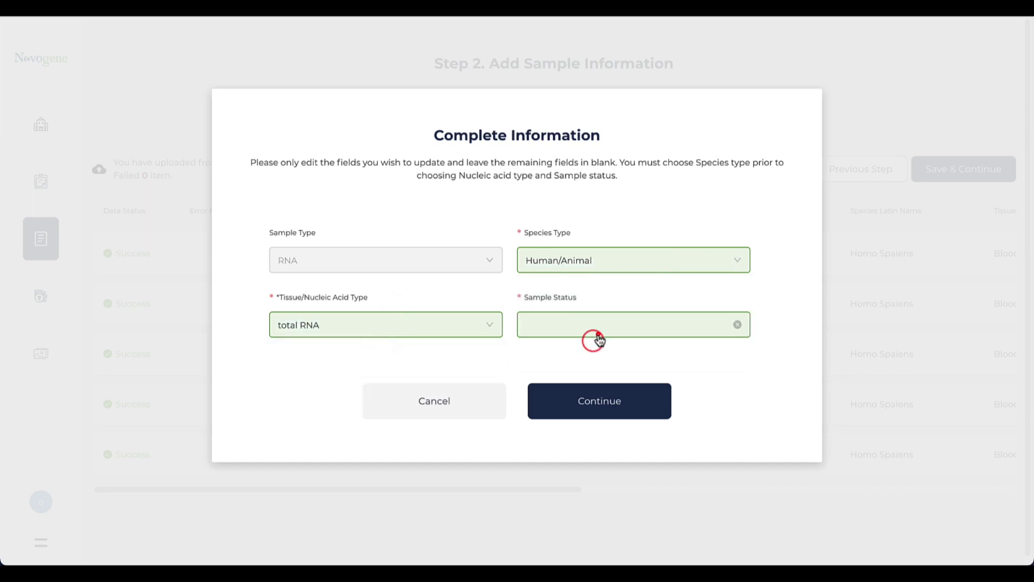
pyautogui.click(593, 349)
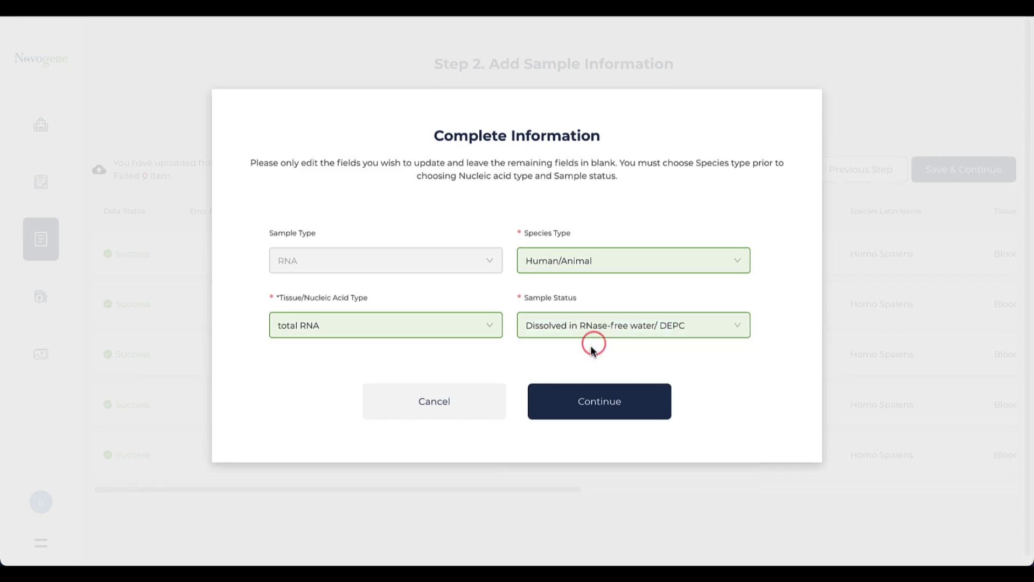
pyautogui.click(596, 401)
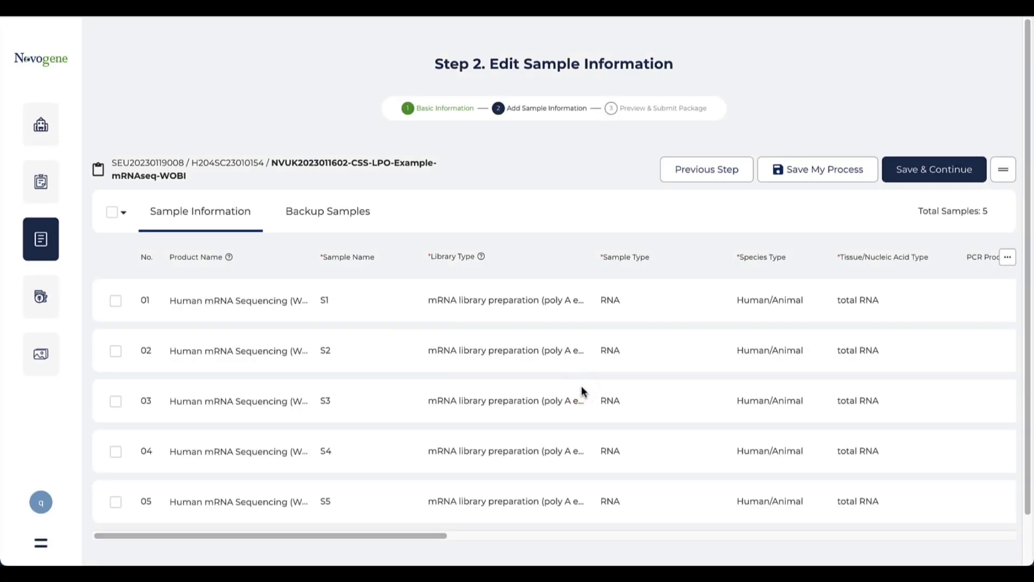
# - Save the edited sample information and proceed to the shipping details
pyautogui.scroll(-1, 580, 386)
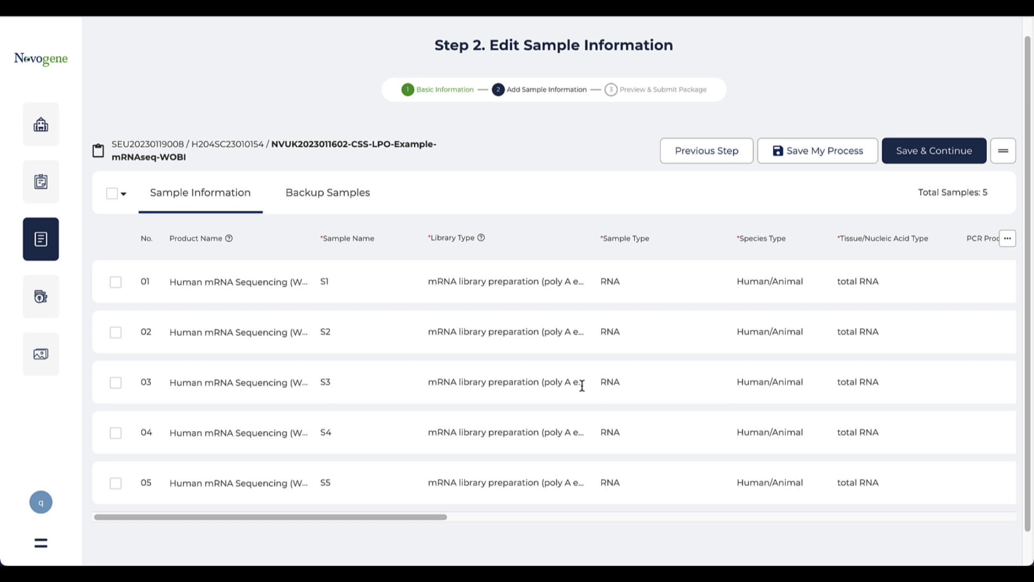
pyautogui.click(934, 146)
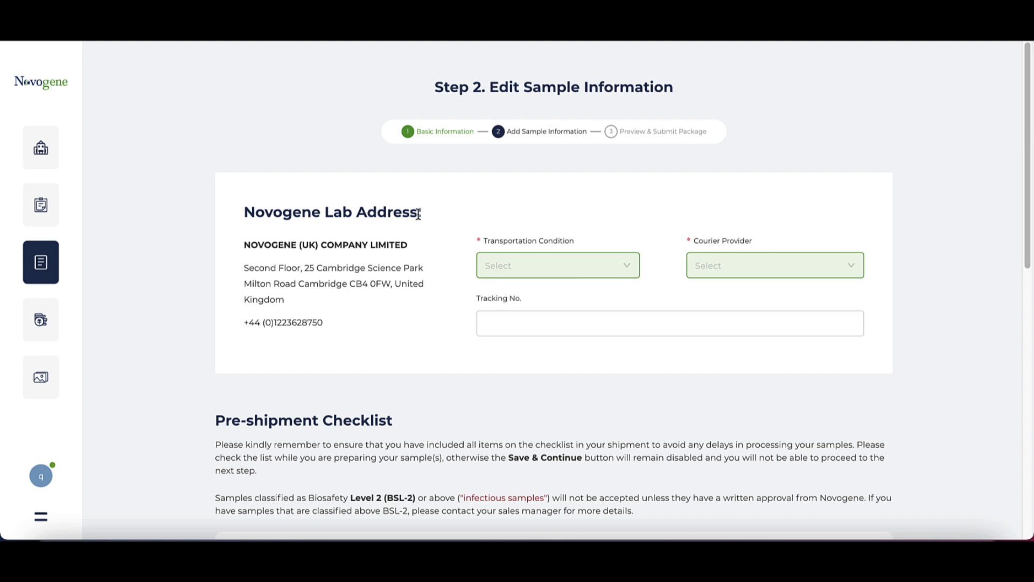
# - Ship on Dry Ice via FedEx with tracking number 12345
pyautogui.click(487, 263)
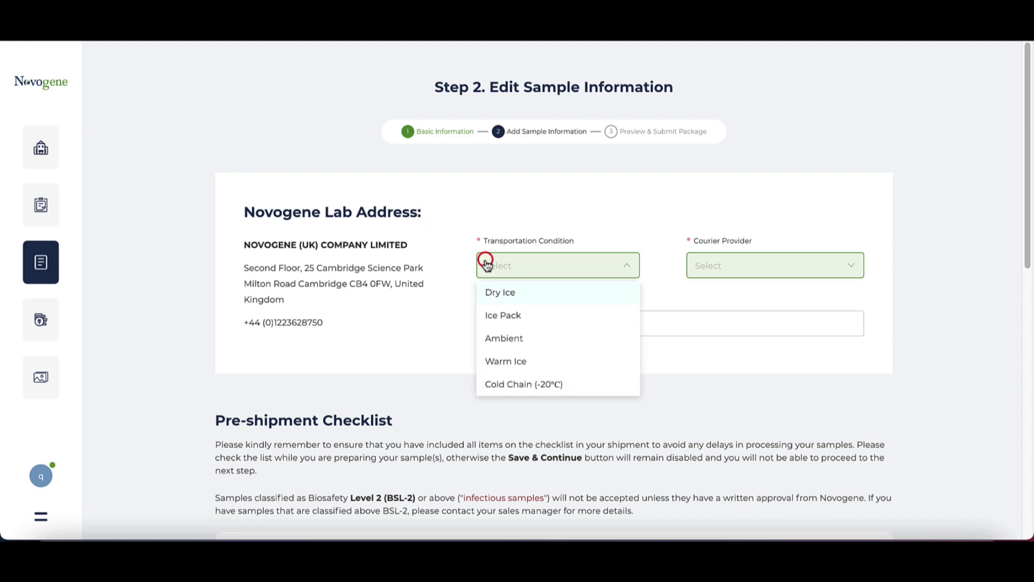
pyautogui.click(487, 287)
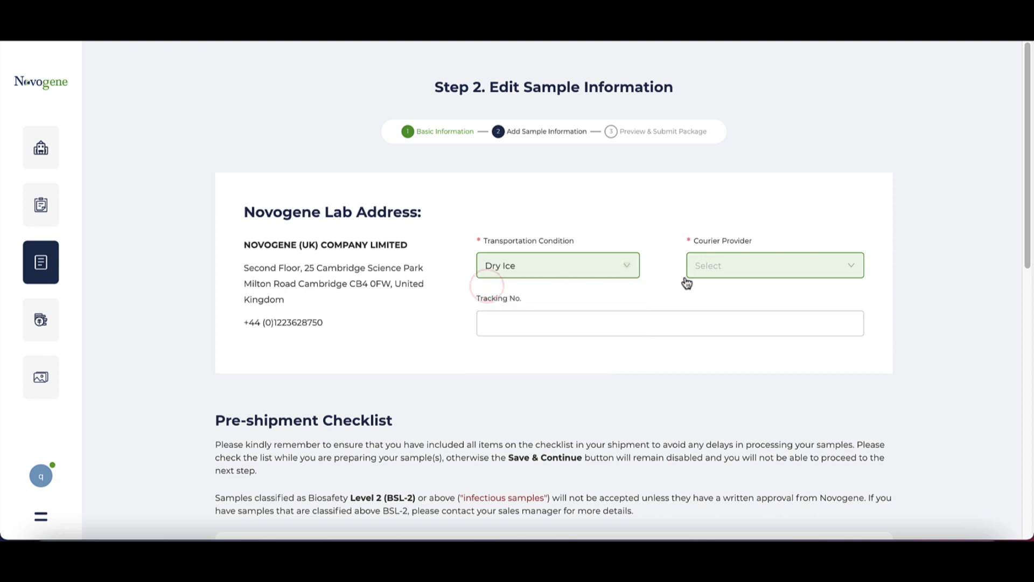
pyautogui.click(735, 274)
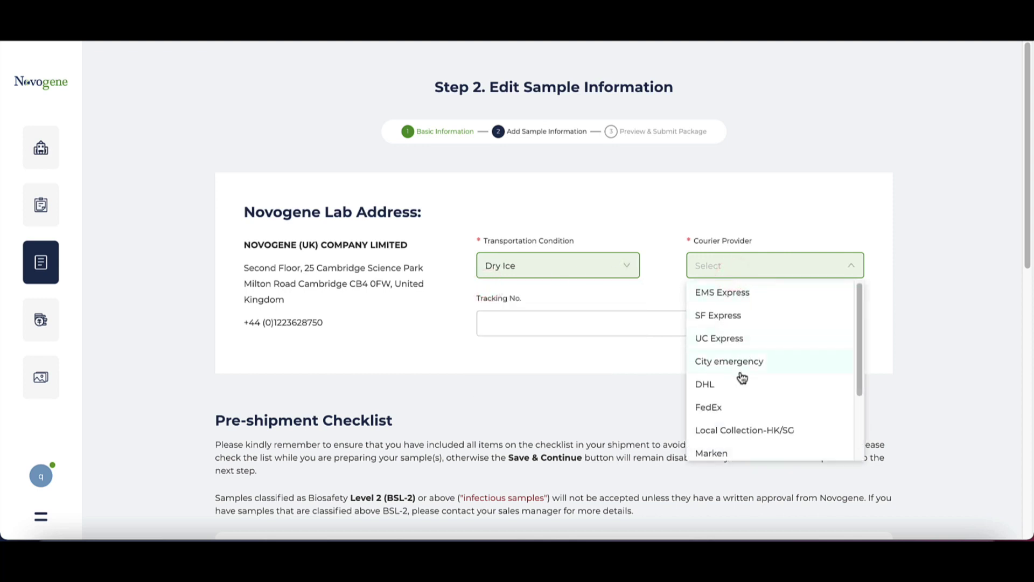
pyautogui.click(736, 405)
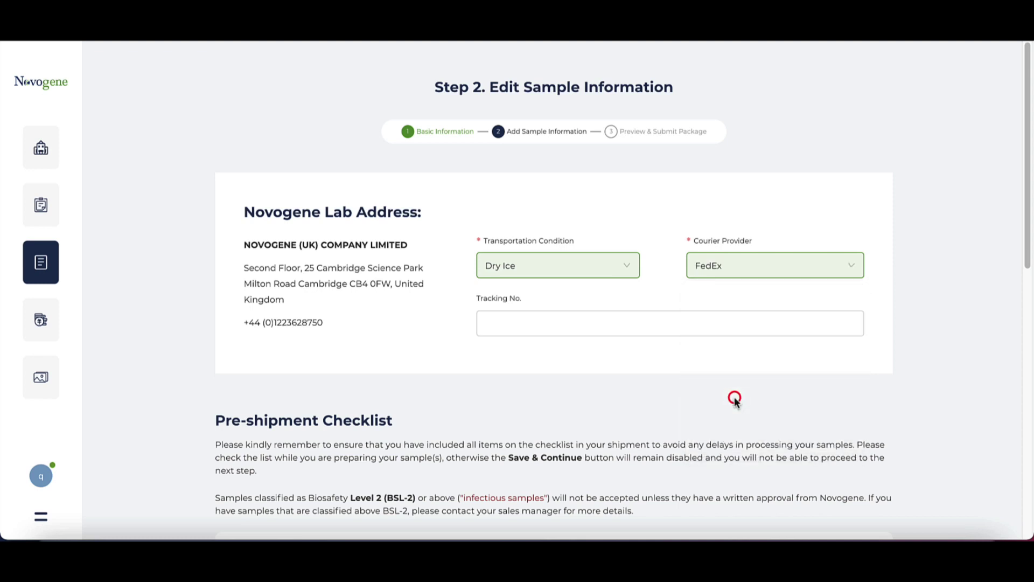
pyautogui.click(703, 317)
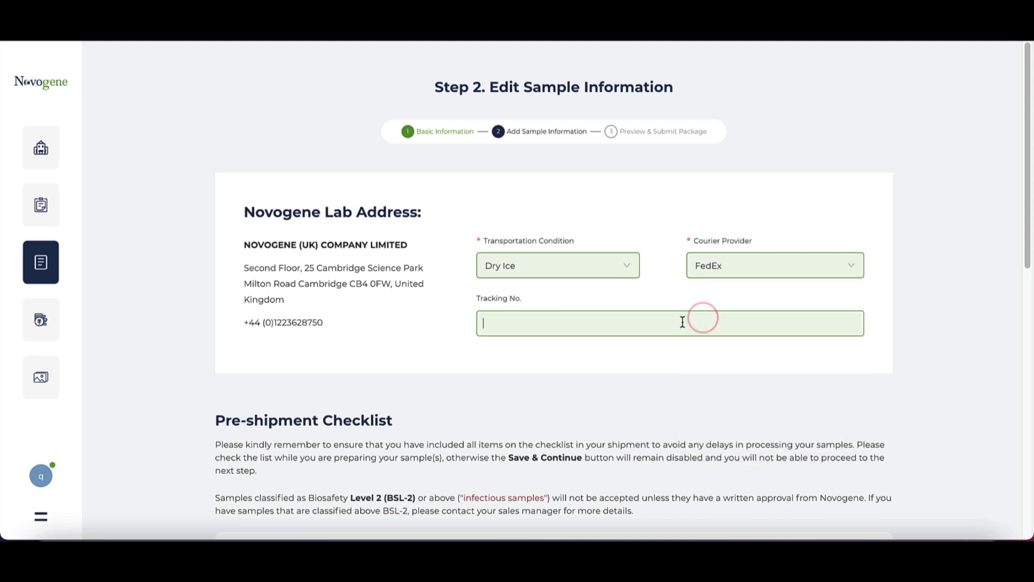
pyautogui.write('12345')
# - Confirm all pre-shipment checklist items: labelled tubes, packing, weekday arrival, non-infectious, SIF copy
pyautogui.scroll(-2, 682, 327)
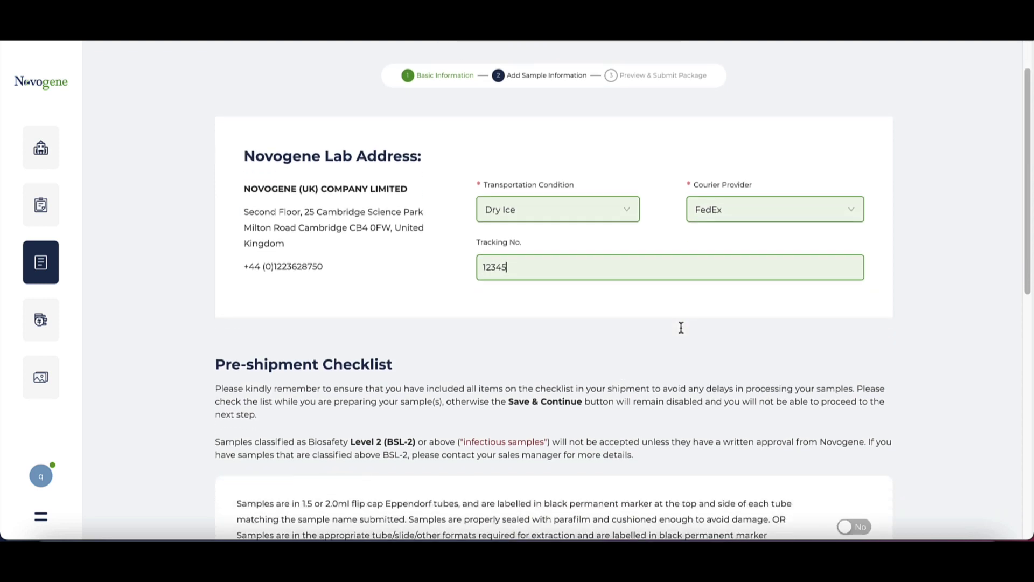
pyautogui.scroll(-3, 681, 331)
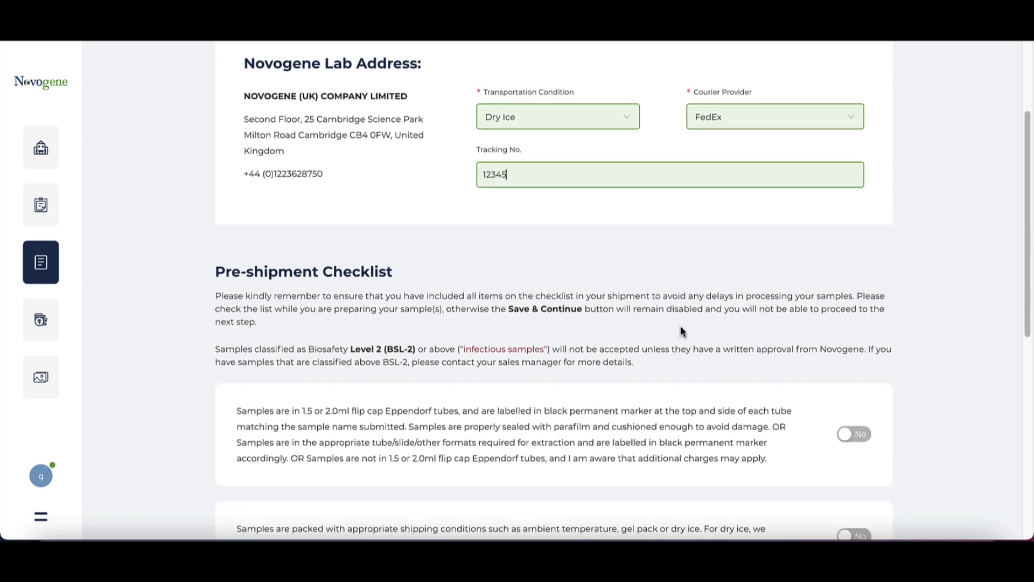
pyautogui.scroll(-2, 681, 331)
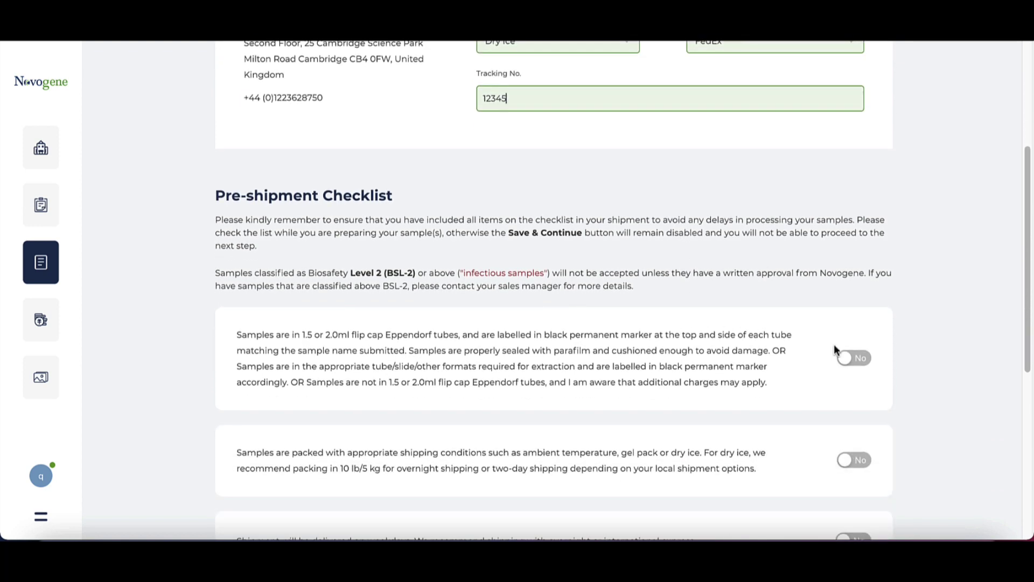
pyautogui.click(841, 354)
pyautogui.scroll(-4, 787, 360)
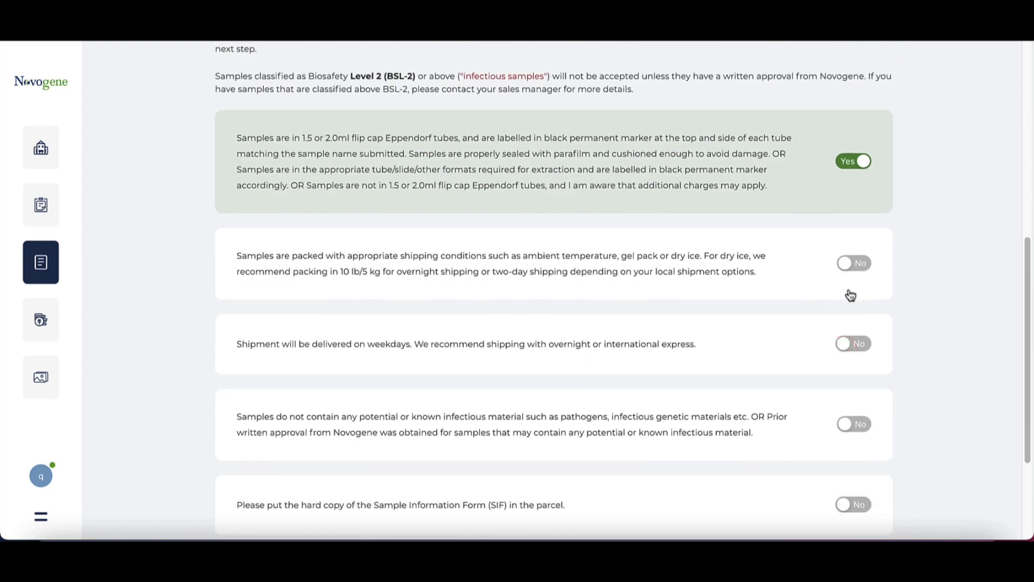
pyautogui.click(857, 262)
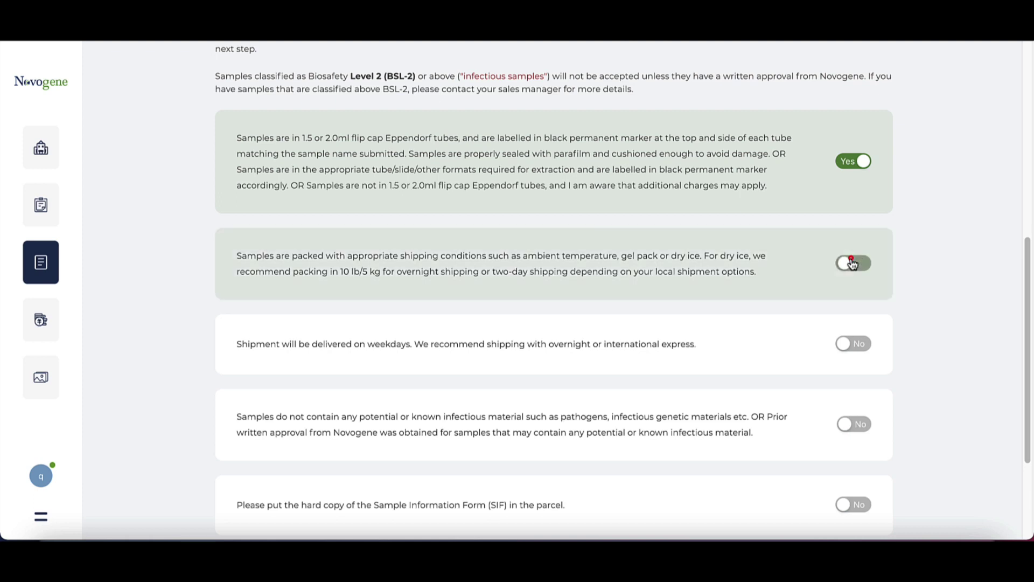
pyautogui.click(855, 345)
pyautogui.click(845, 423)
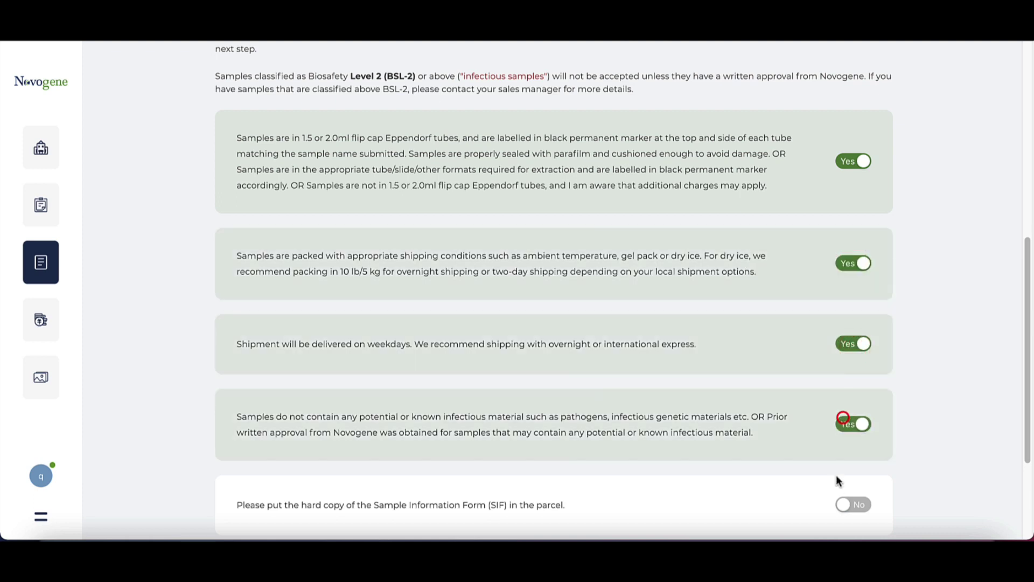
pyautogui.click(839, 507)
pyautogui.scroll(-3, 838, 508)
# - Save the shipping details and review the Step 3 package preview
pyautogui.click(615, 438)
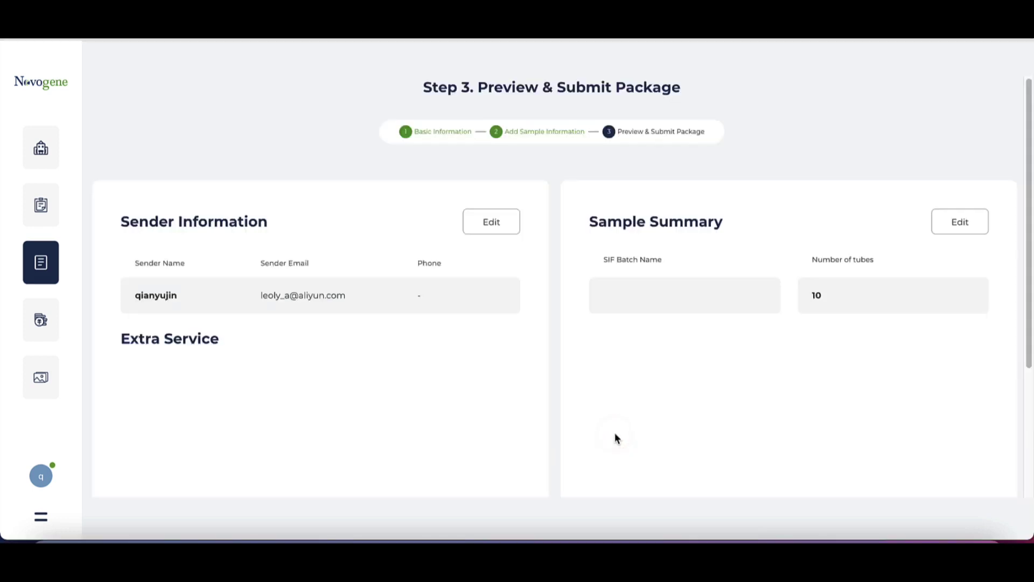
pyautogui.scroll(-1, 617, 437)
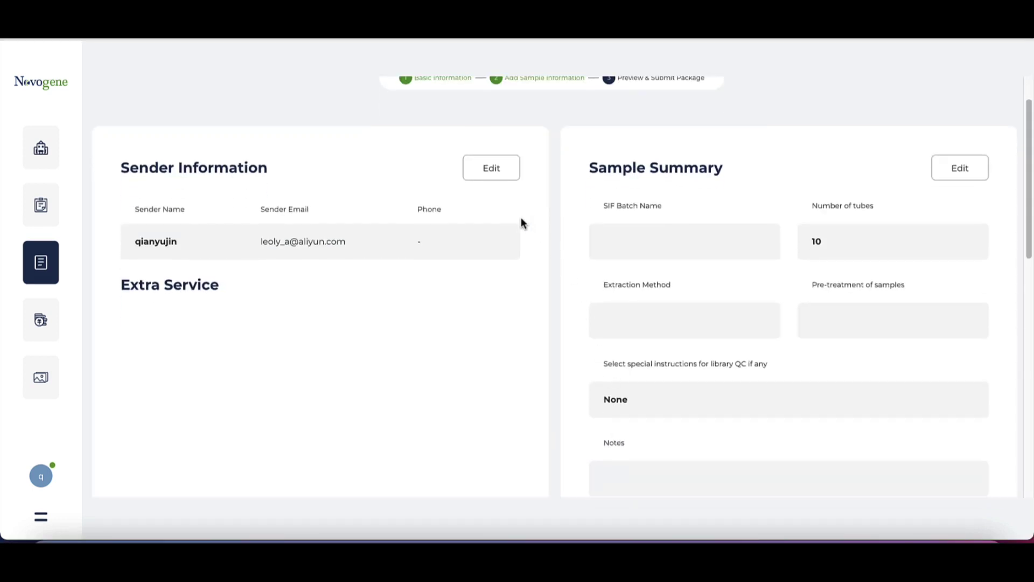
pyautogui.scroll(-6, 862, 219)
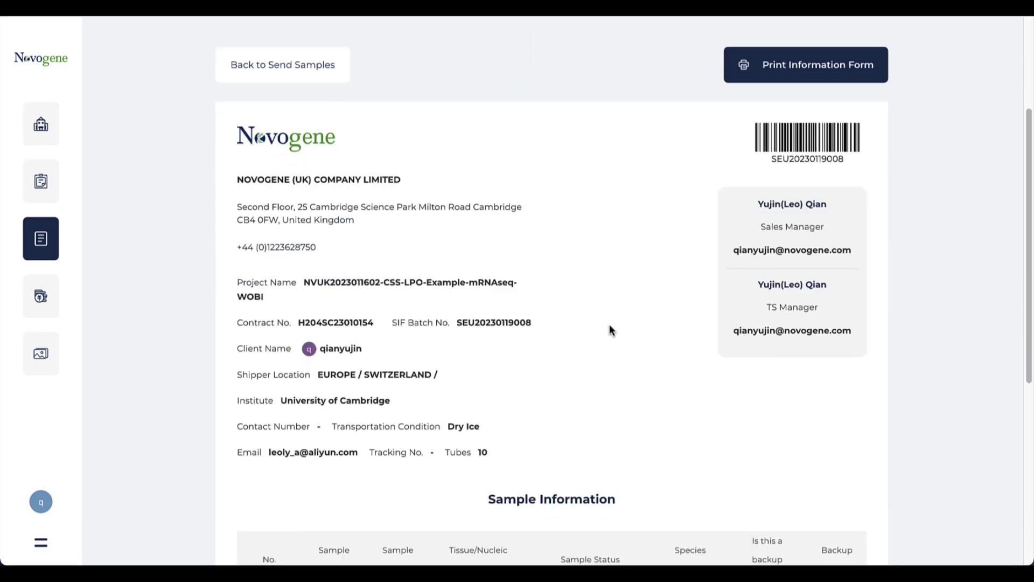
pyautogui.scroll(-3, 609, 325)
pyautogui.scroll(2, 610, 324)
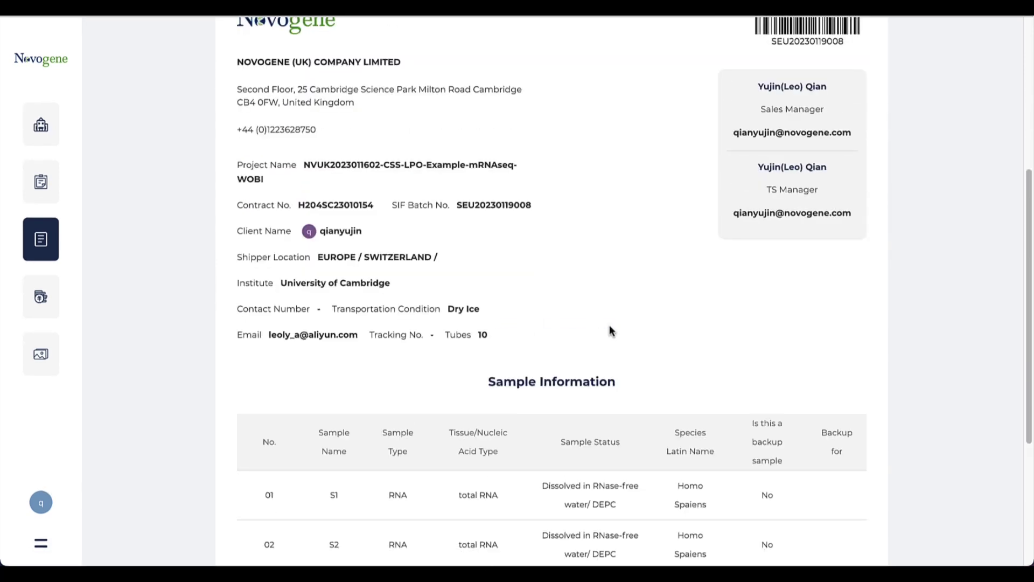
pyautogui.scroll(2, 610, 326)
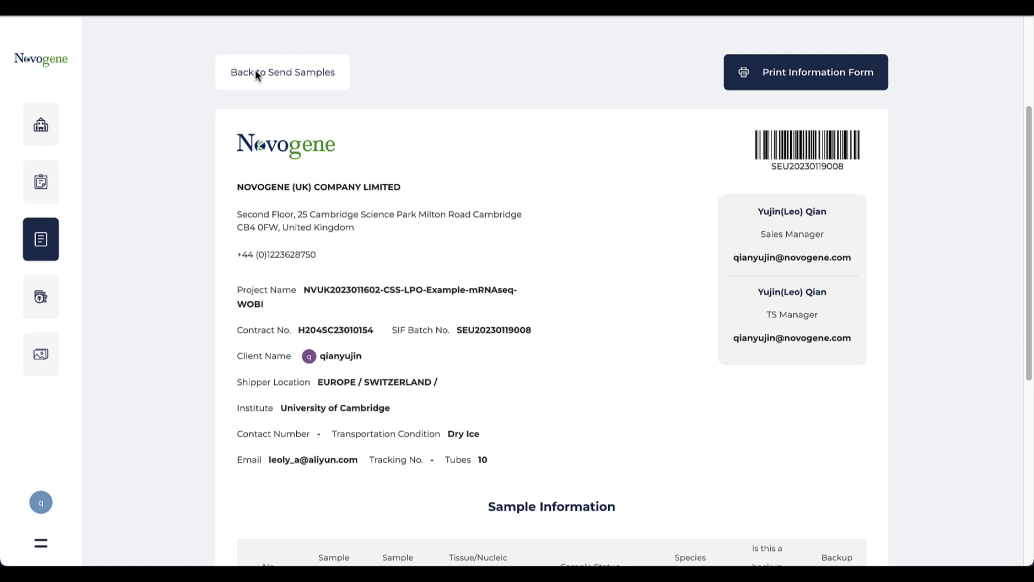
pyautogui.click(256, 71)
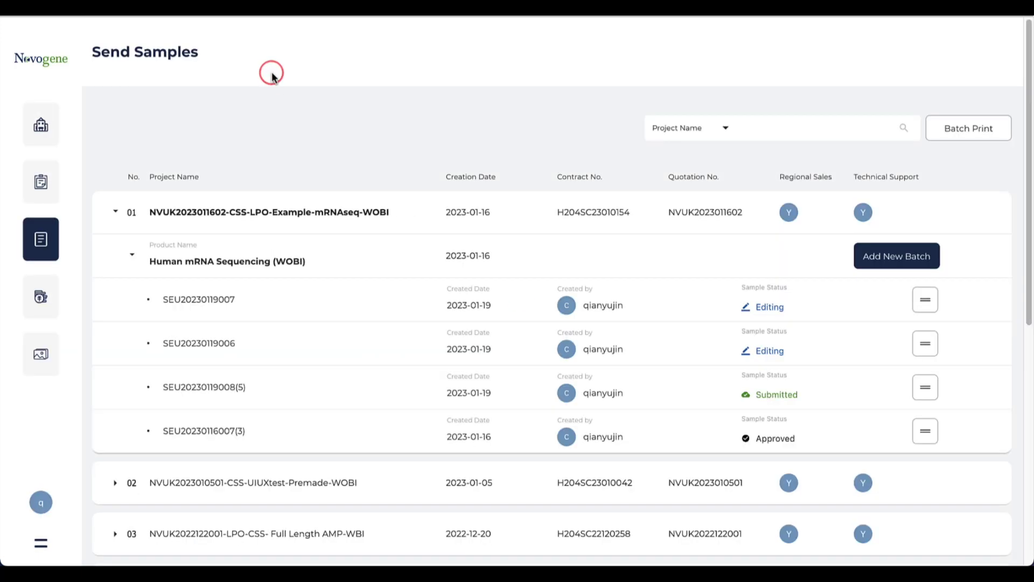